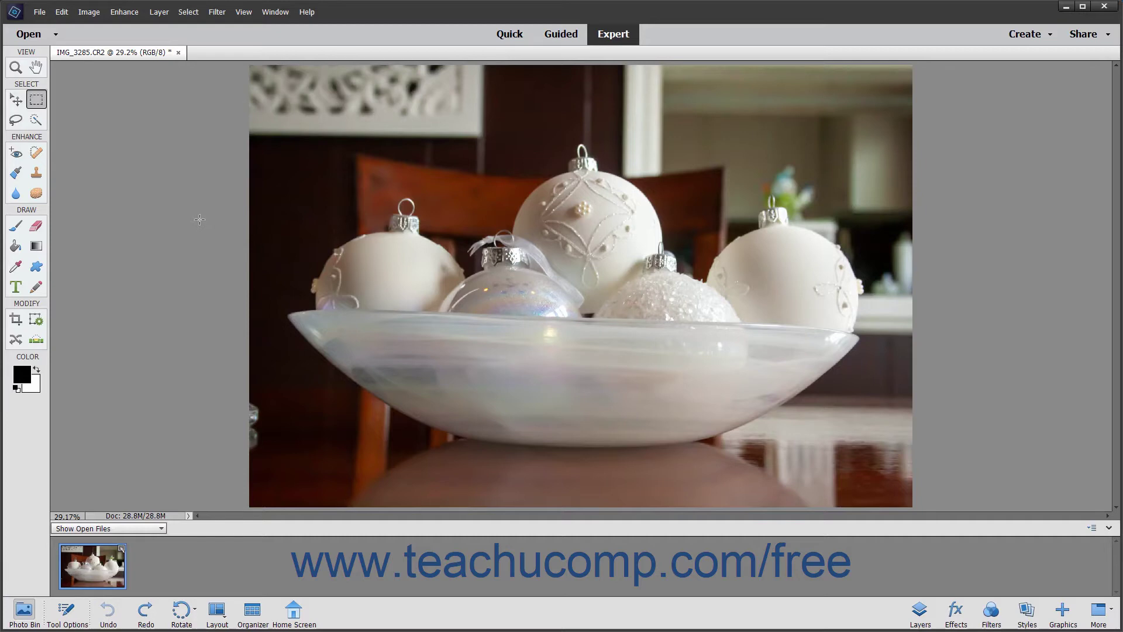
left_click(626, 35)
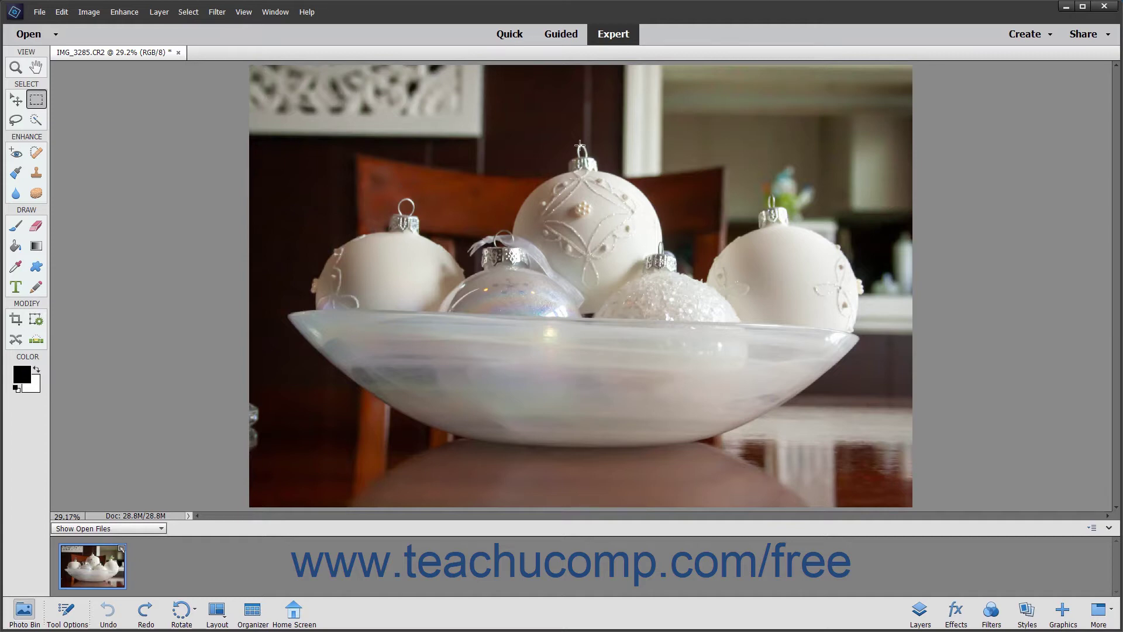
left_click(310, 11)
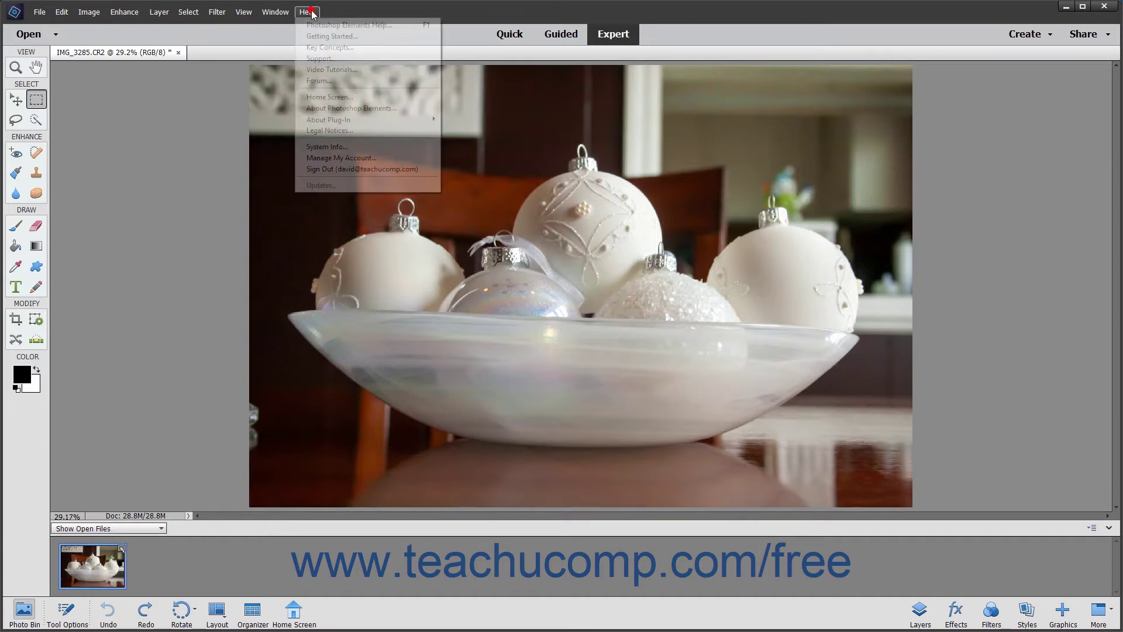
left_click(377, 16)
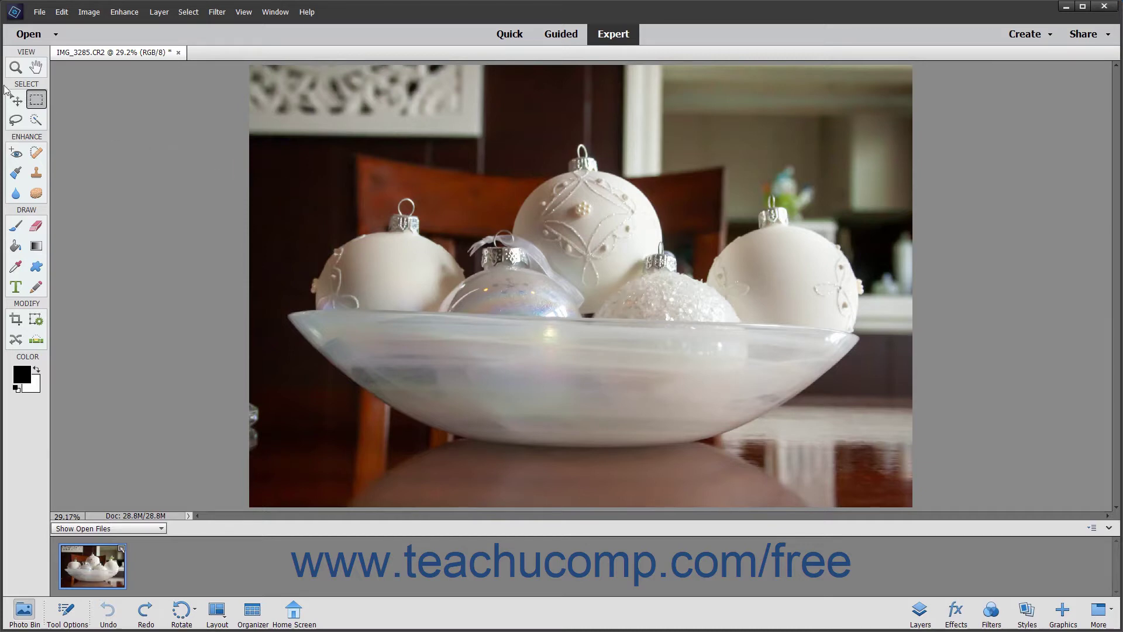
left_click(15, 13)
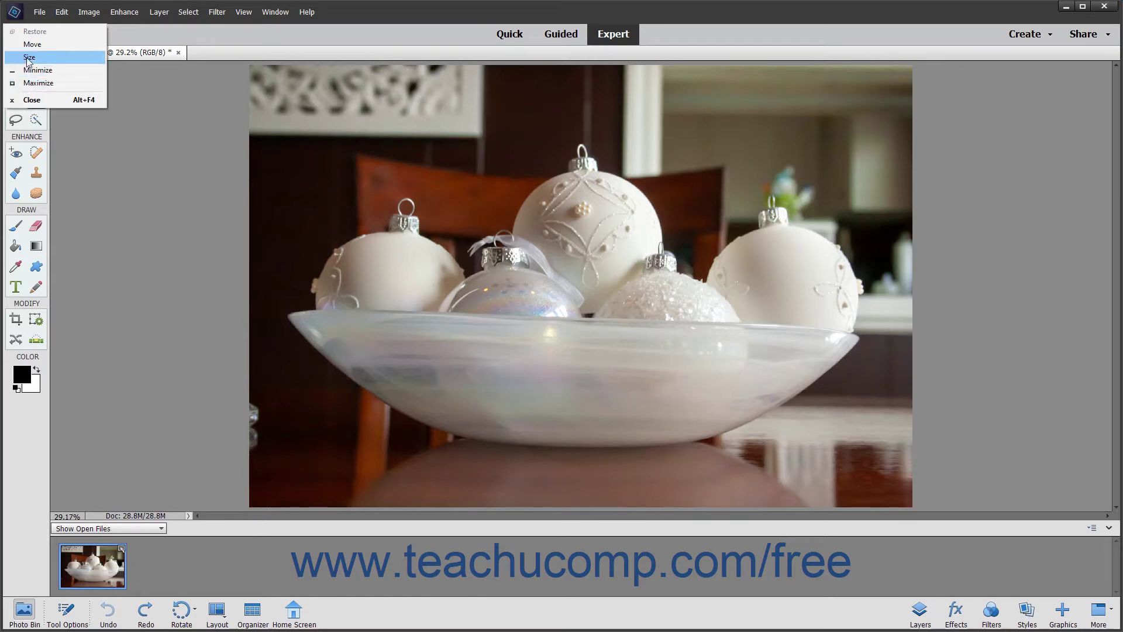
left_click(19, 19)
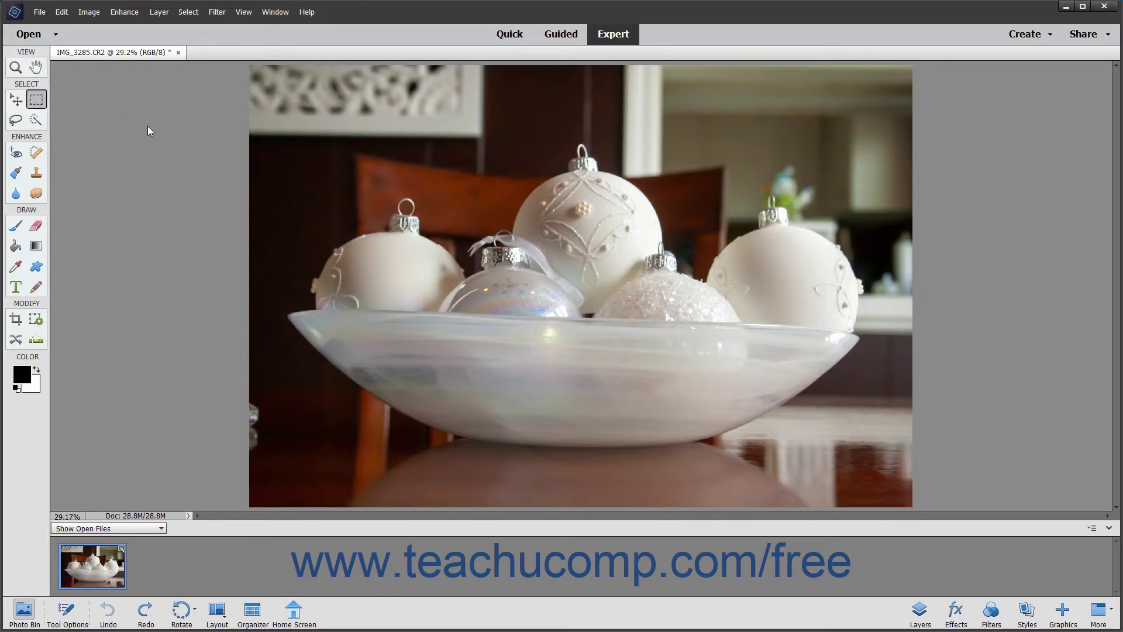
View the files in the Camera Raw Files folder through the Open dialog, and cancel without opening one.
left_click(40, 12)
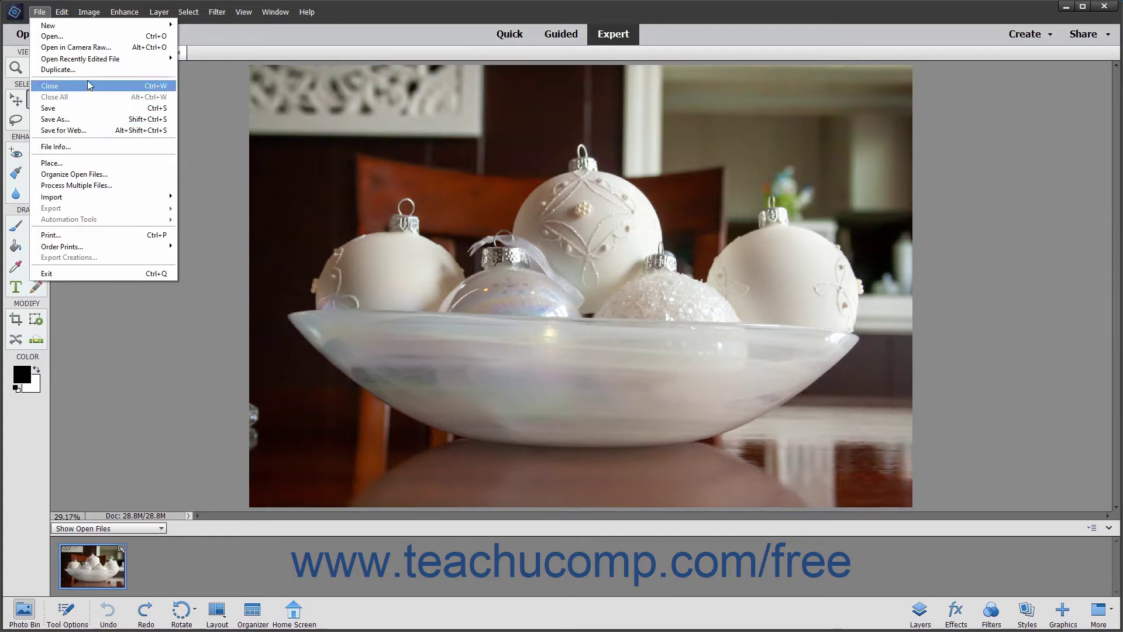
mouse_move(103, 65)
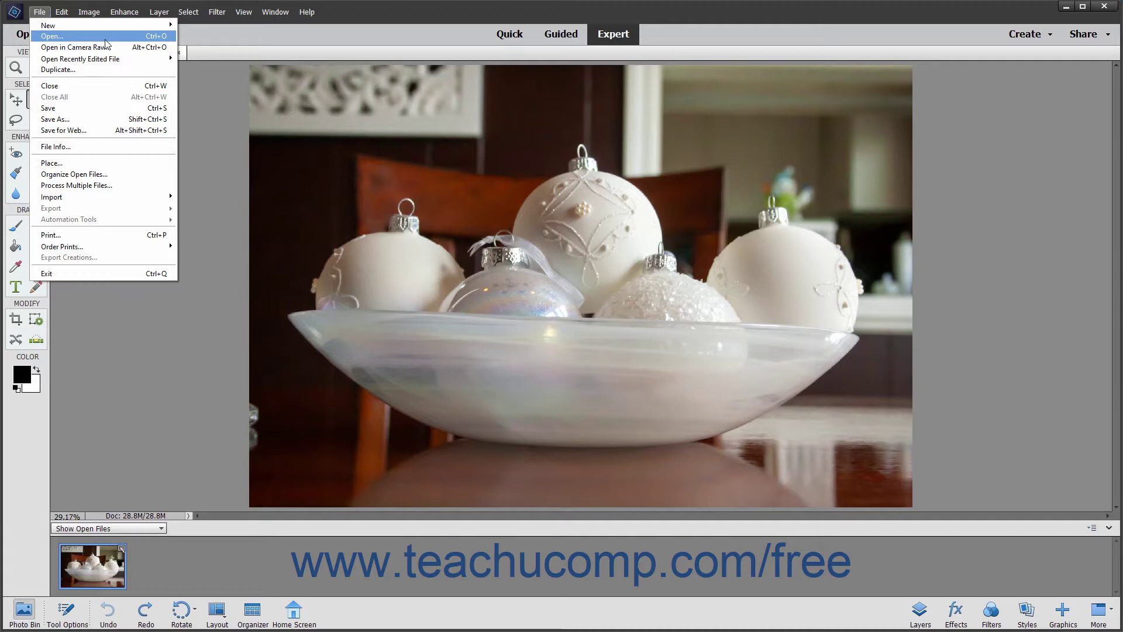
left_click(106, 39)
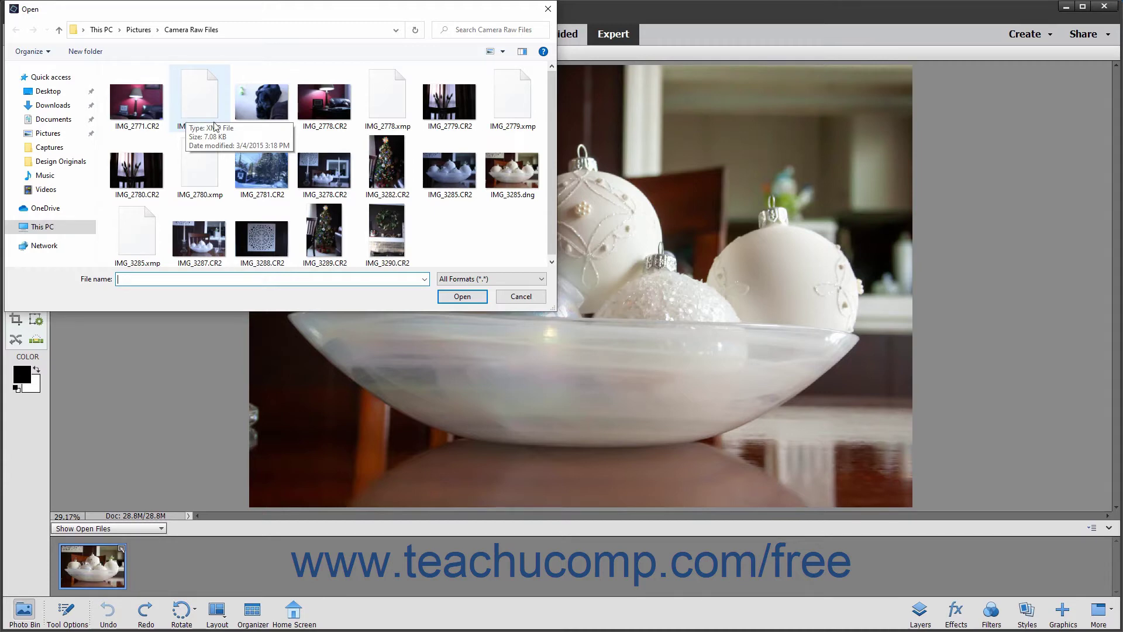
left_click(521, 297)
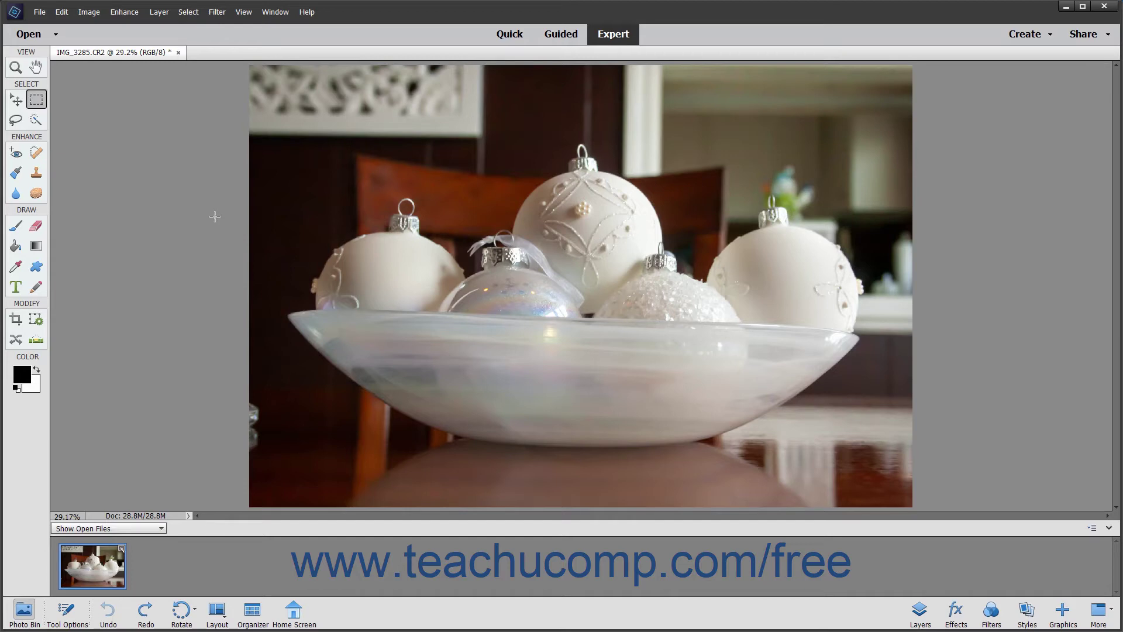
left_click(40, 13)
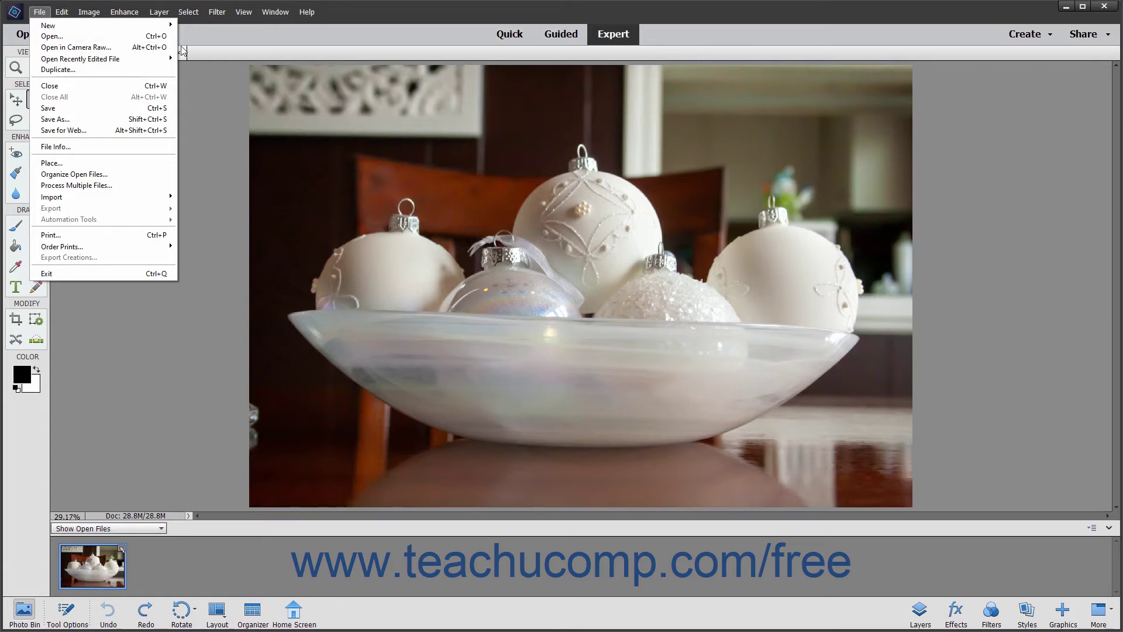
left_click(197, 124)
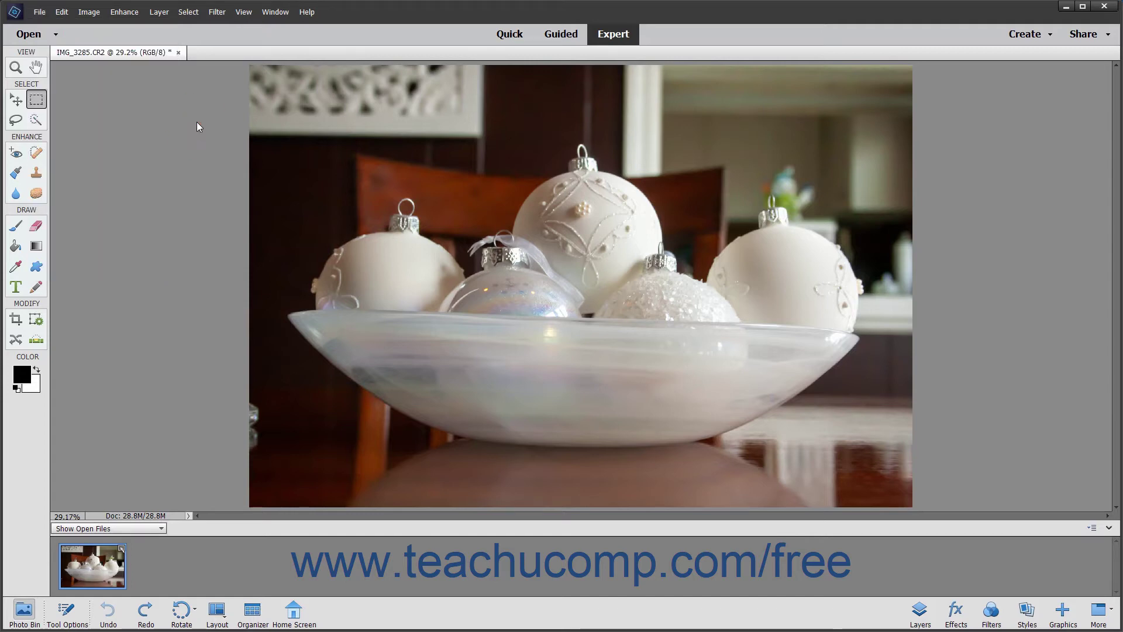
left_click(518, 293)
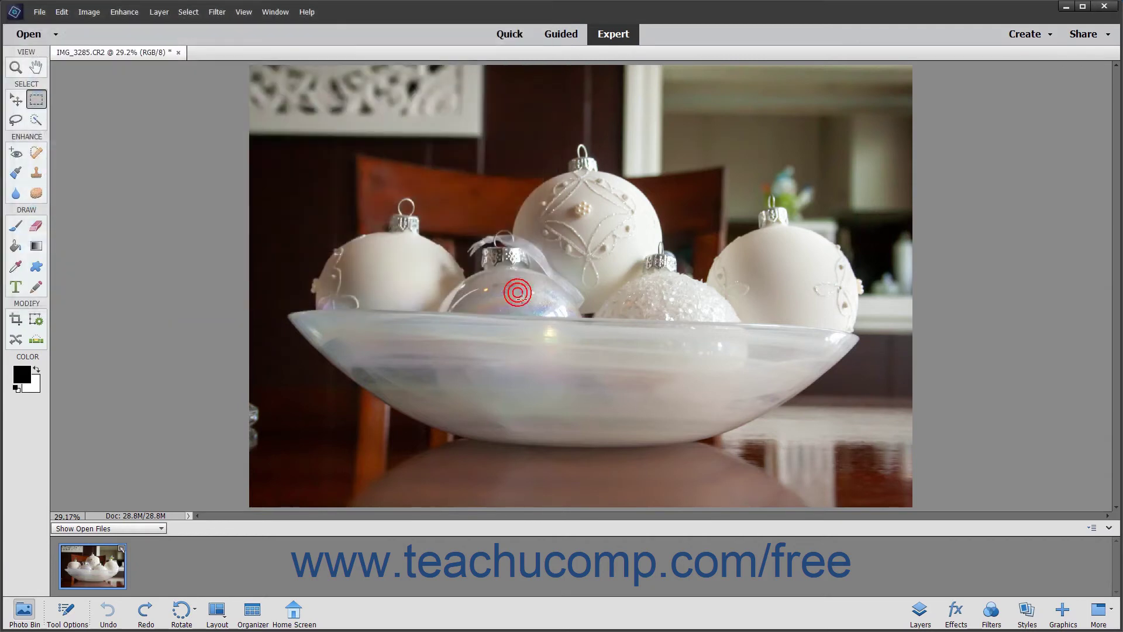
left_click(41, 12)
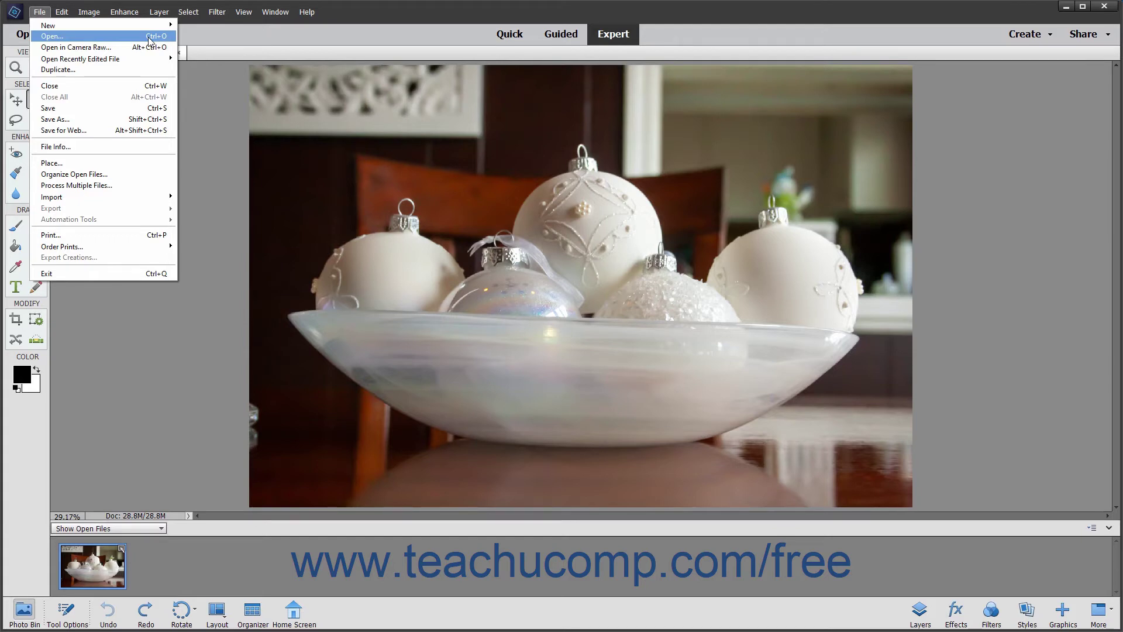
left_click(347, 7)
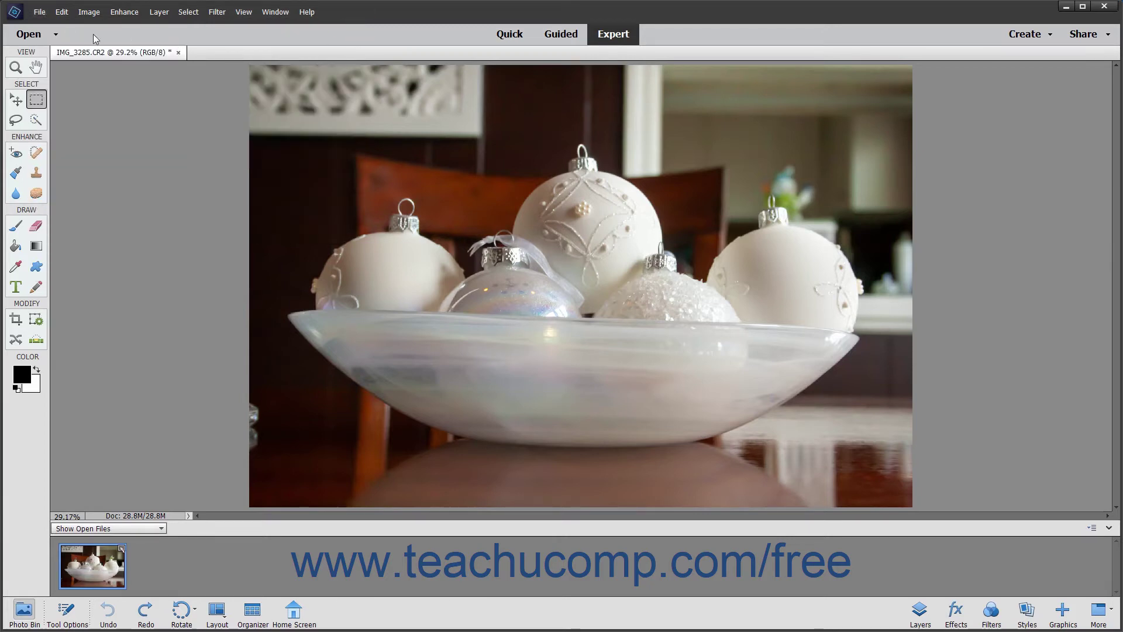
Examine the list of recently opened files and new-file choices, followed by the Create and Share options.
left_click(53, 33)
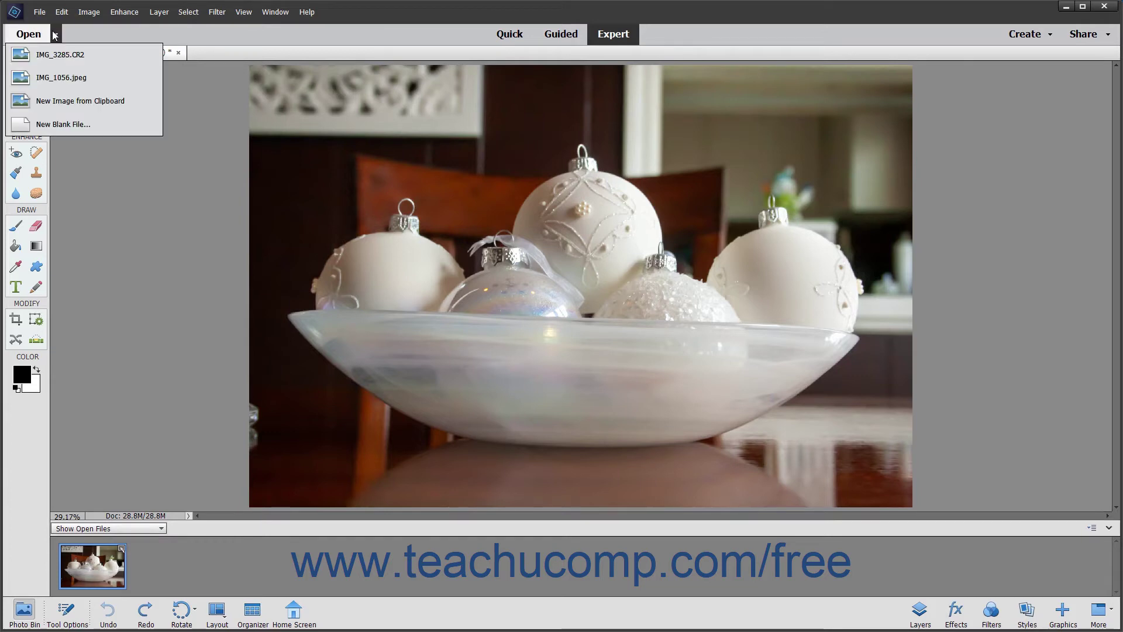
left_click(87, 31)
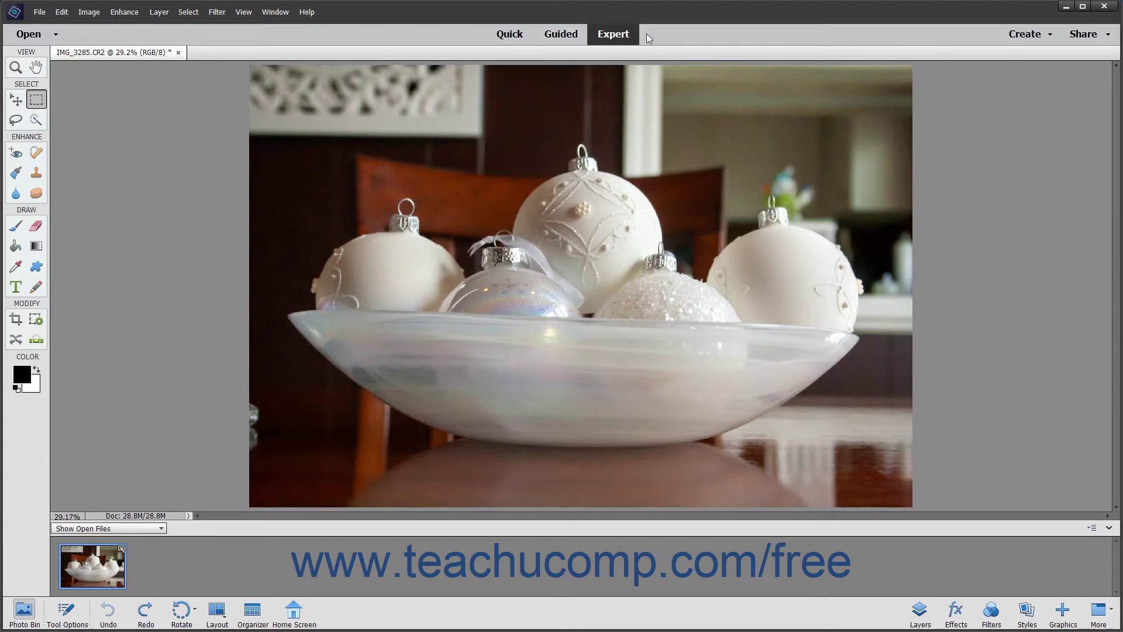
left_click(1022, 33)
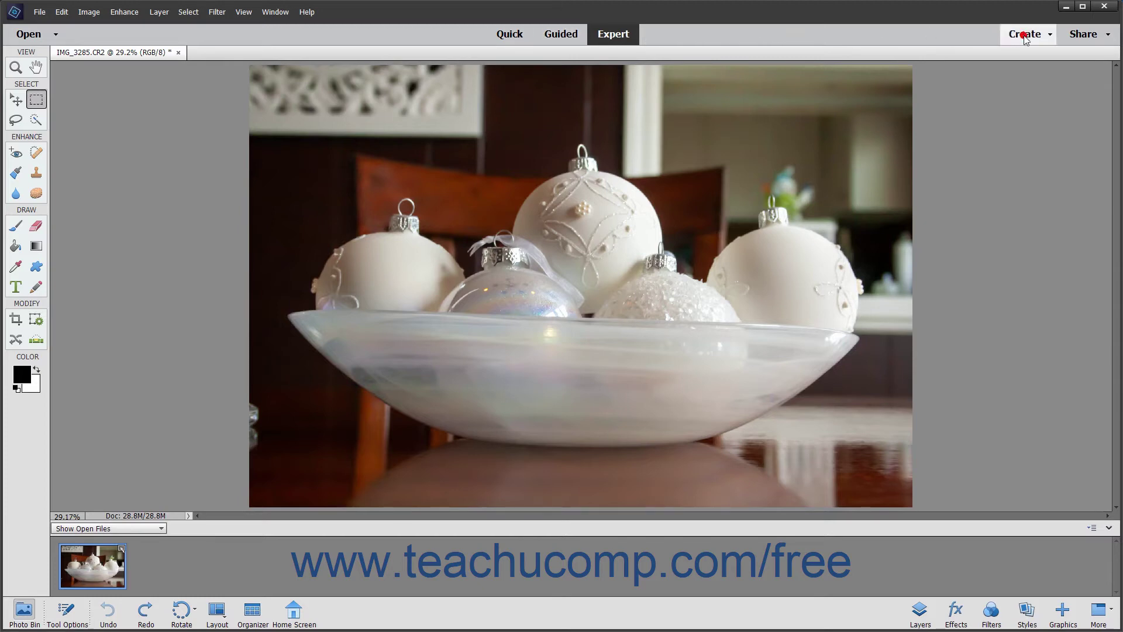
left_click(1079, 35)
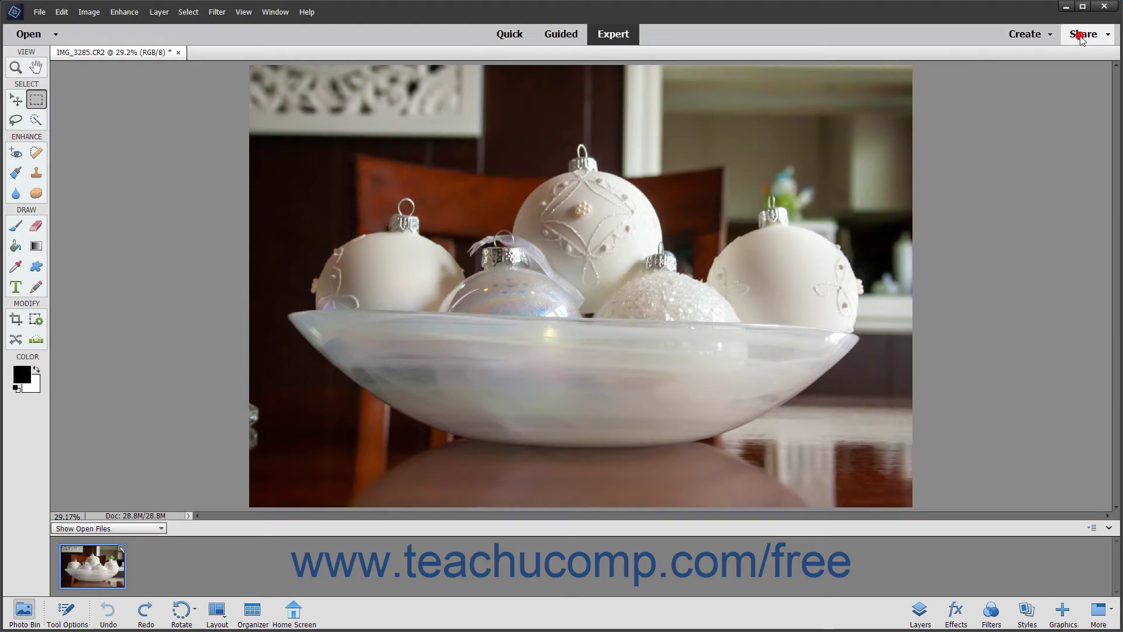
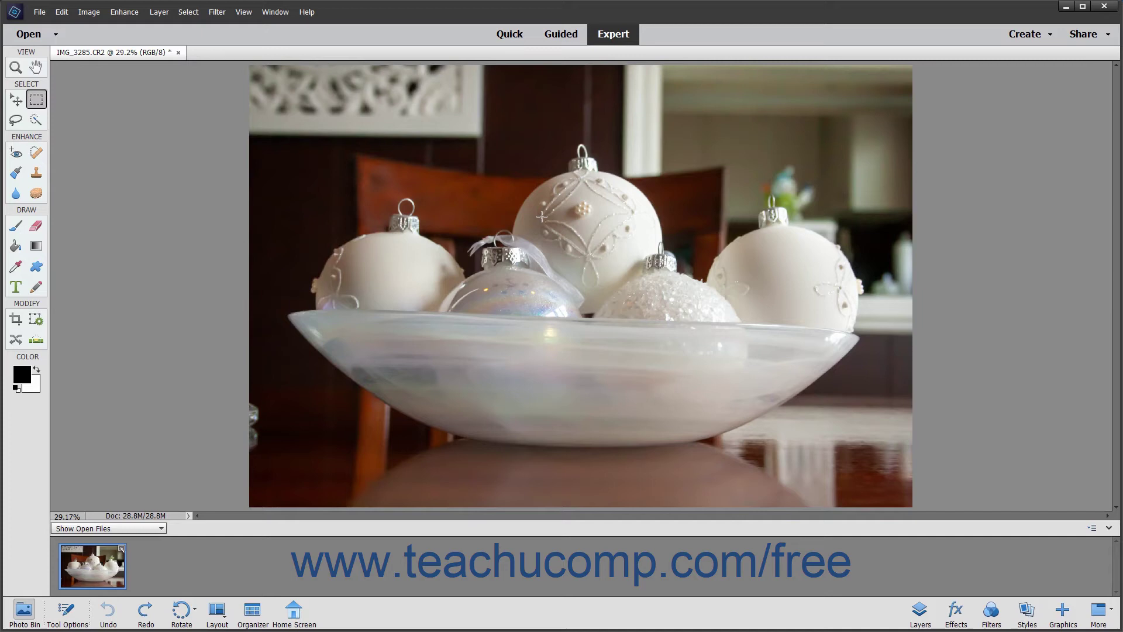
Select the Smart Brush tool to bring up its options, and switch back to the Photo Bin of open files.
left_click(120, 54)
left_click(16, 172)
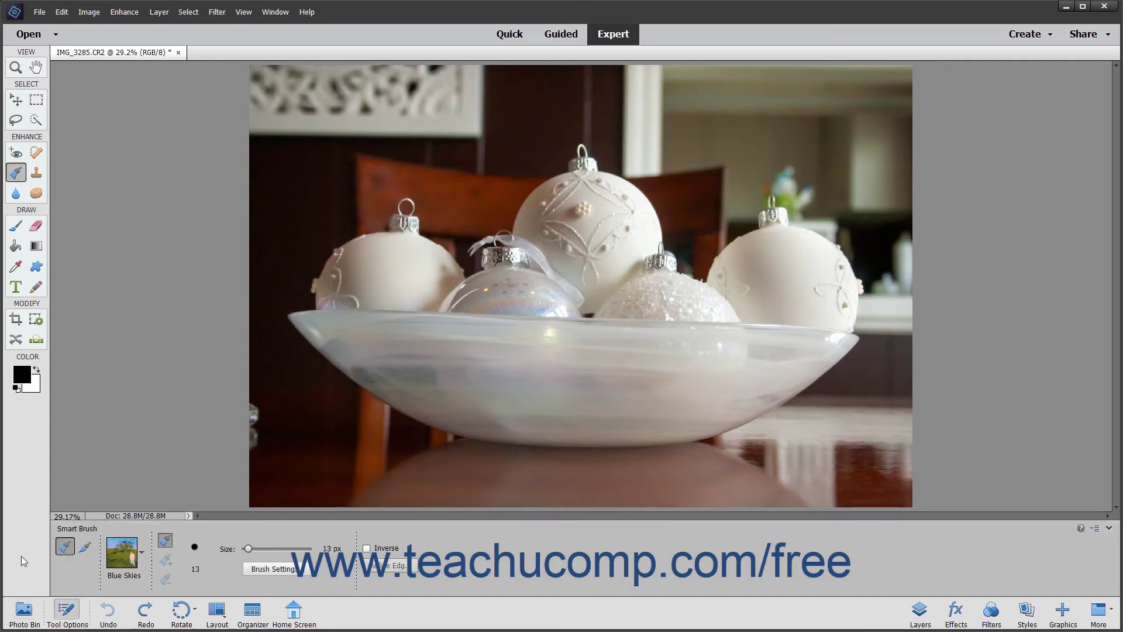
left_click(24, 610)
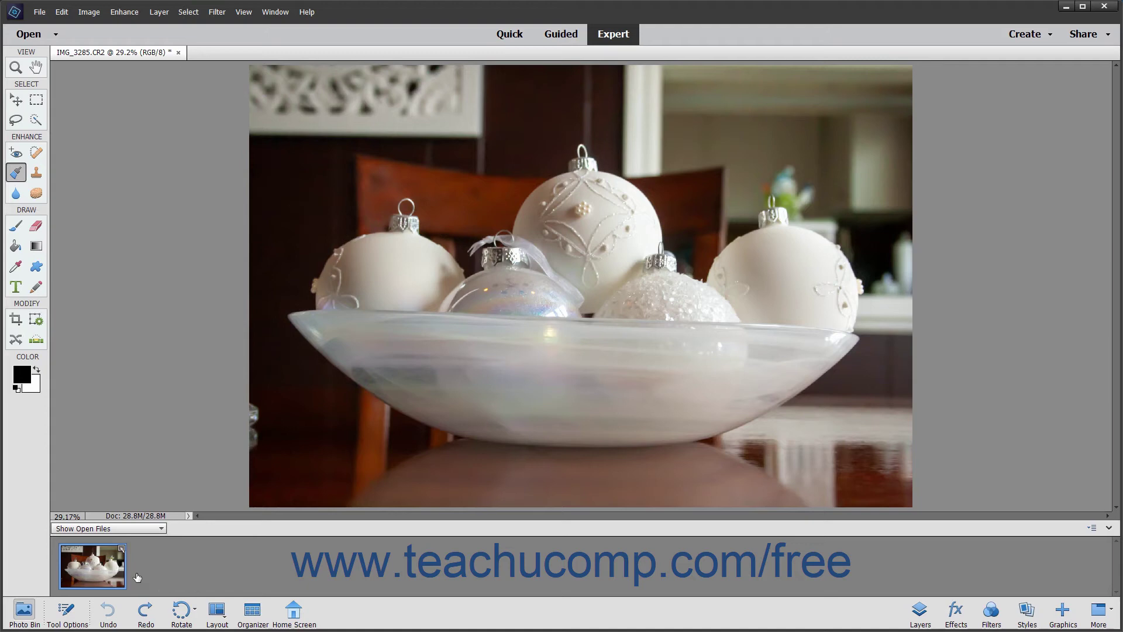
left_click_drag(137, 578, 246, 577)
mouse_move(245, 578)
left_mouse_down()
mouse_move(37, 282)
mouse_move(28, 185)
left_mouse_up()
Activate the Rectangular Marquee tool and the Spot Healing Brush, switching to the Healing Brush variant and back to Spot Healing.
left_click(35, 104)
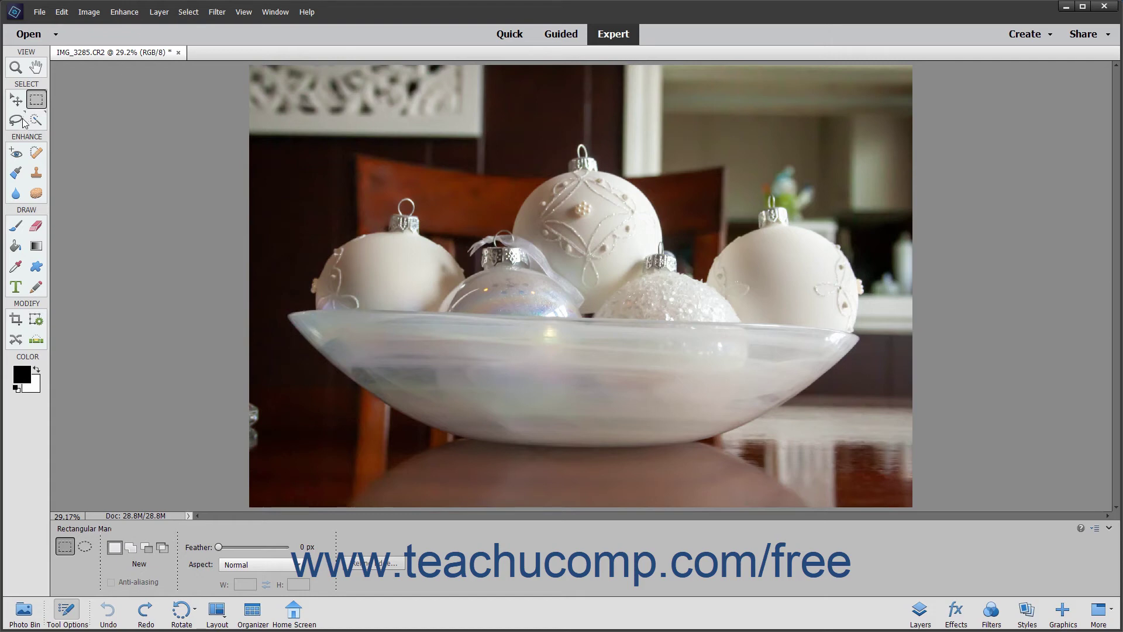
left_click(35, 153)
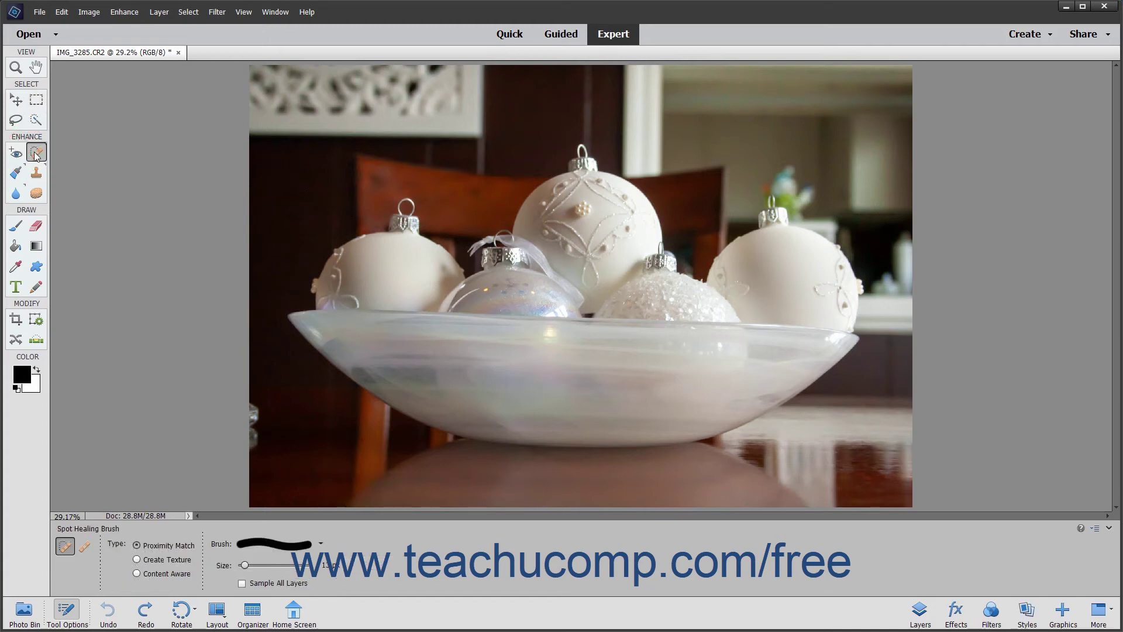
left_click(84, 546)
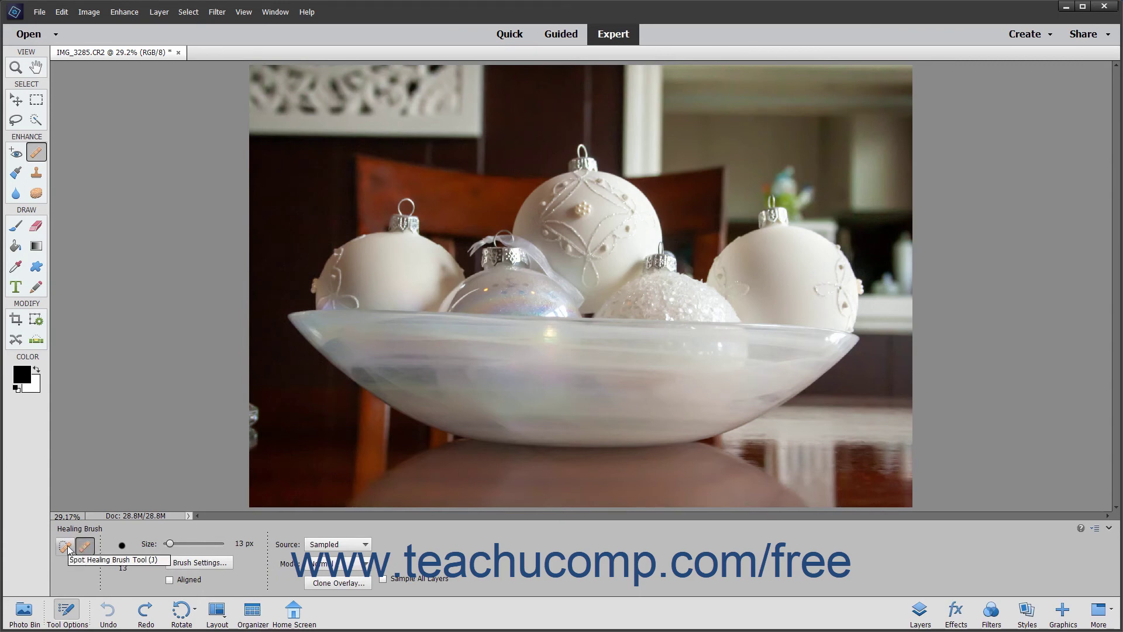
left_click(68, 546)
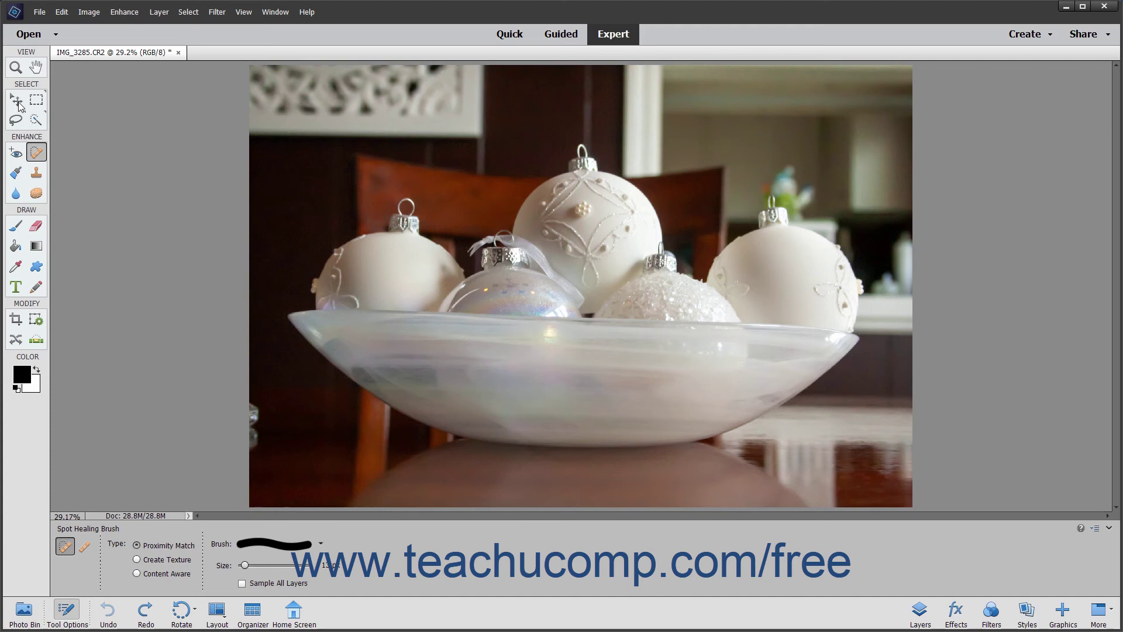
Hide the toolbox from the workspace and show it again.
left_click(275, 12)
left_click(276, 42)
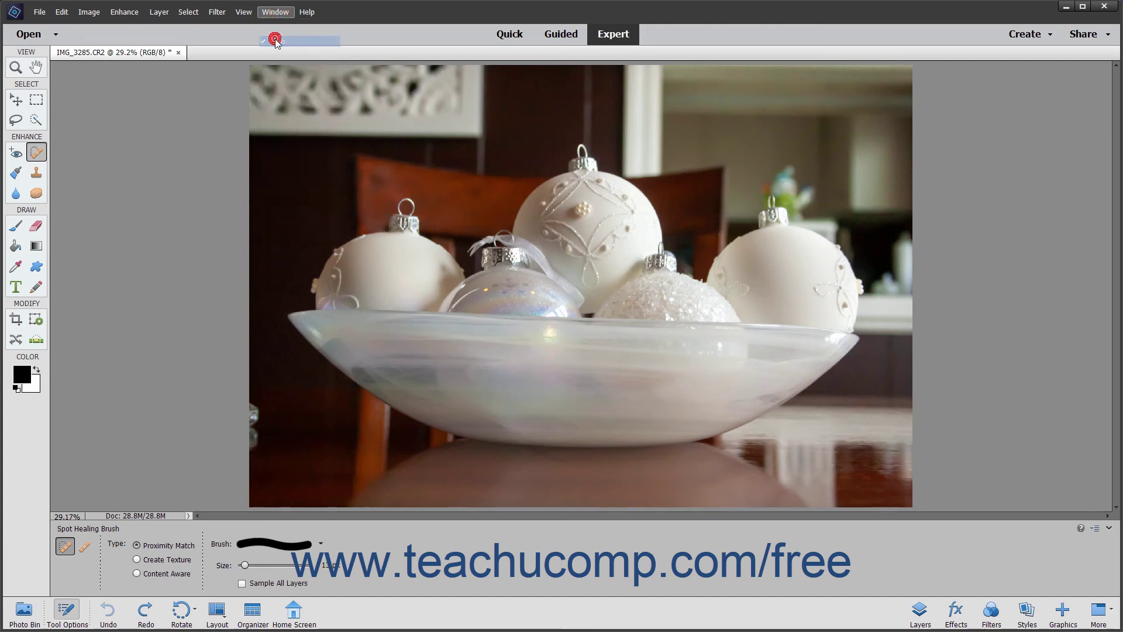
left_click(275, 12)
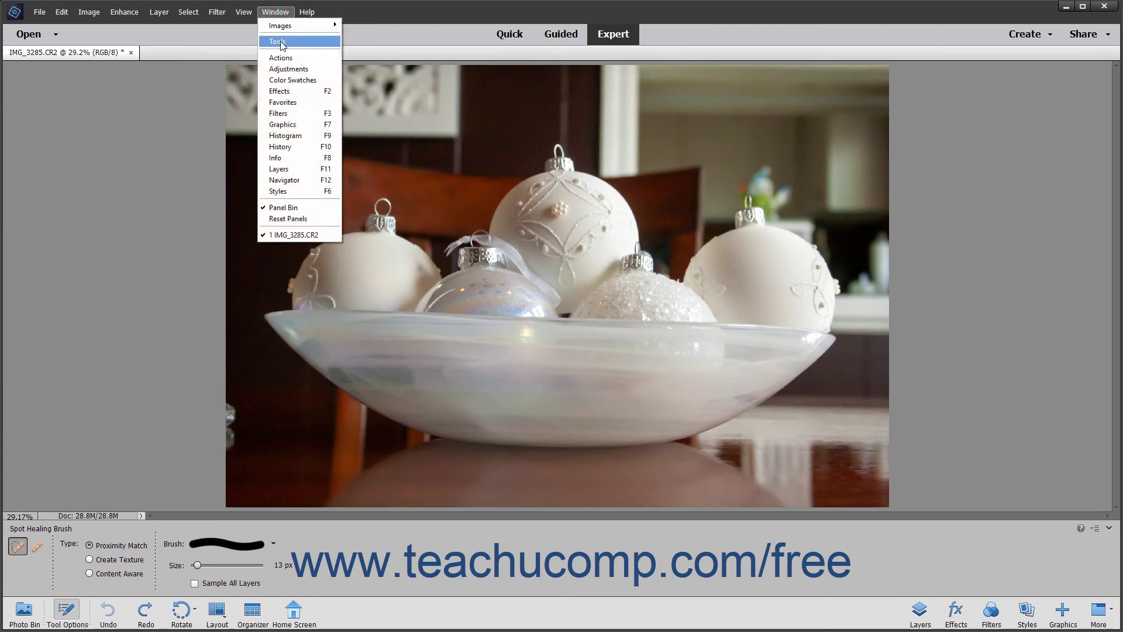
left_click(277, 41)
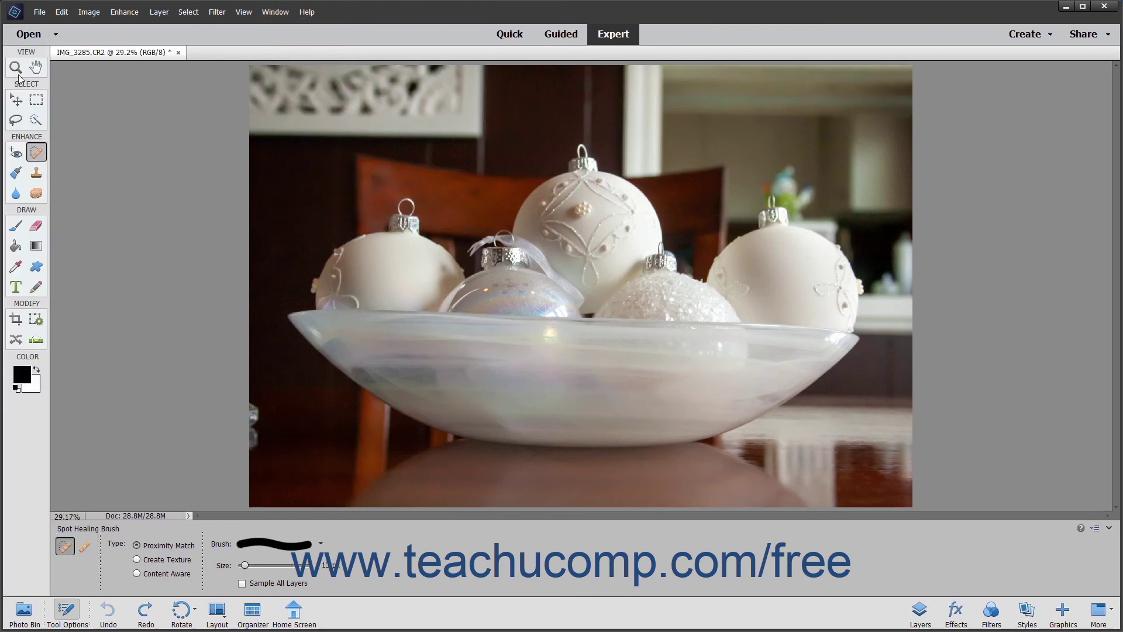